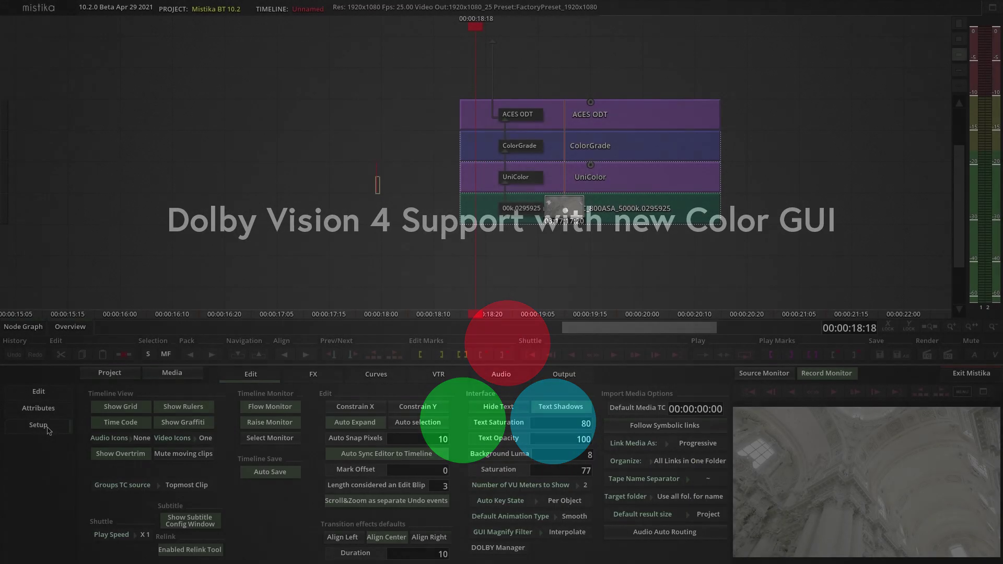
- Open the Dolby CMUs Manager from Setup and select CM version 4.0
left_click(497, 547)
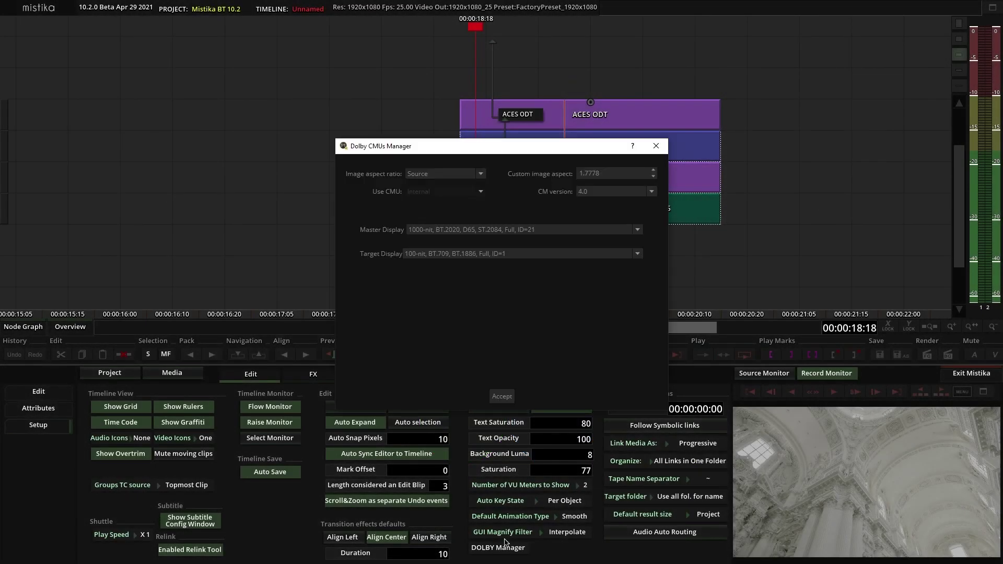
left_click(603, 195)
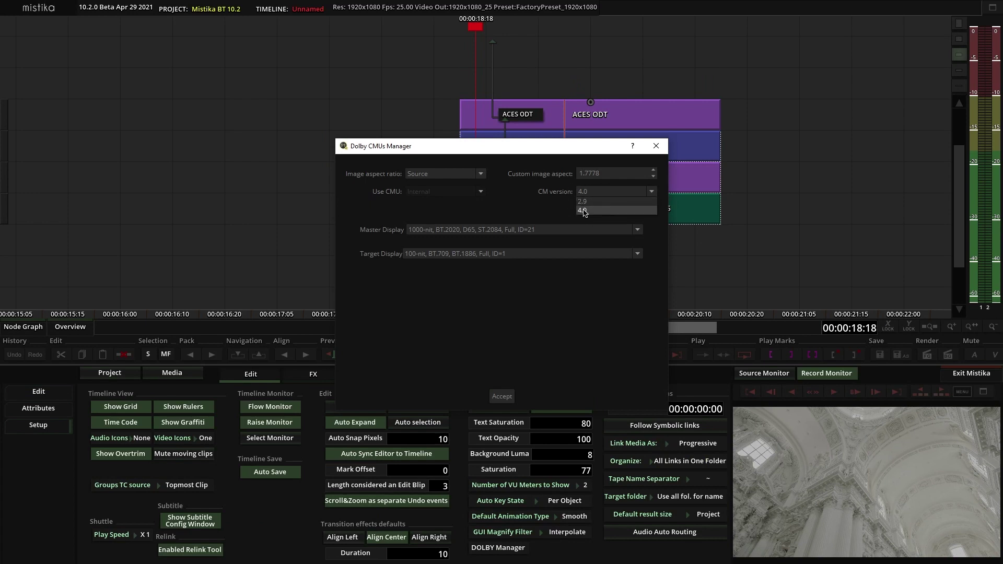
left_click(587, 212)
- Trim Lift to -0.390 and Saturation to 0.200, then pull the yellow hexagon vertex outward
left_click(636, 233)
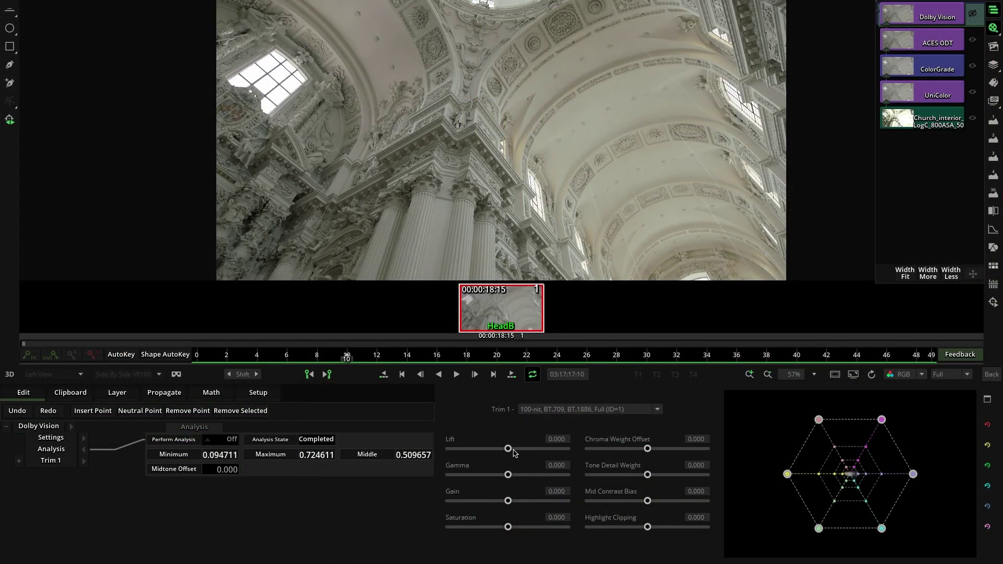
mouse_move(507, 448)
left_mouse_down()
mouse_move(492, 449)
mouse_move(522, 475)
mouse_move(524, 501)
mouse_move(513, 475)
left_mouse_up()
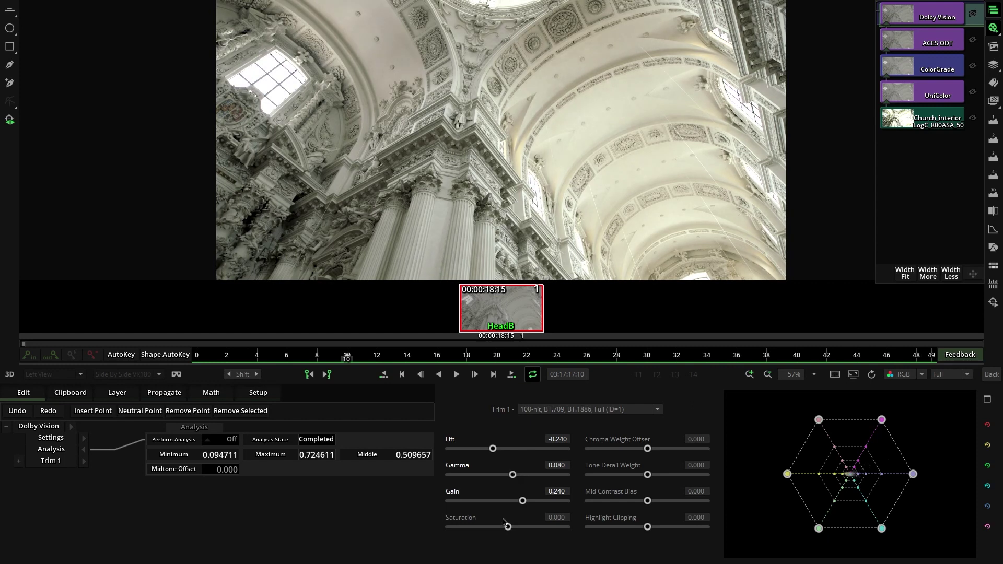
left_click_drag(507, 527, 520, 527)
left_click_drag(492, 448, 484, 449)
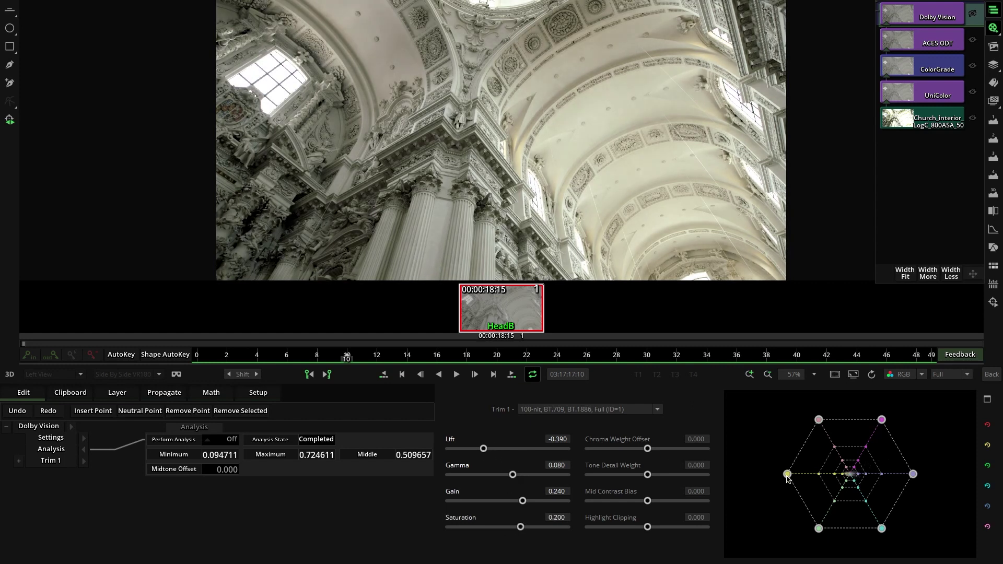
left_click_drag(788, 475, 800, 478)
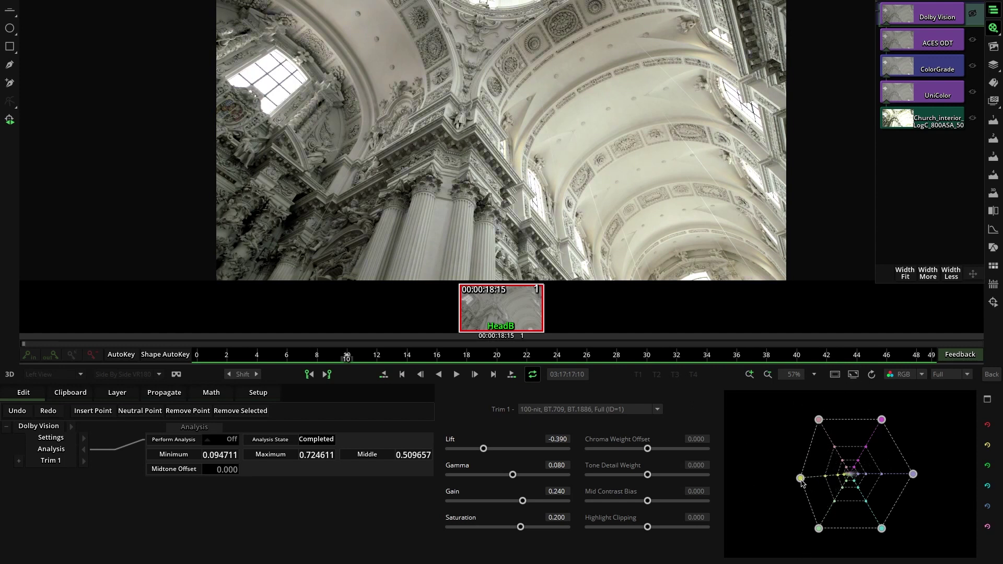
mouse_move(800, 478)
left_mouse_down()
mouse_move(786, 519)
mouse_move(820, 468)
mouse_move(728, 470)
mouse_move(805, 443)
mouse_move(775, 447)
mouse_move(805, 471)
left_mouse_up()
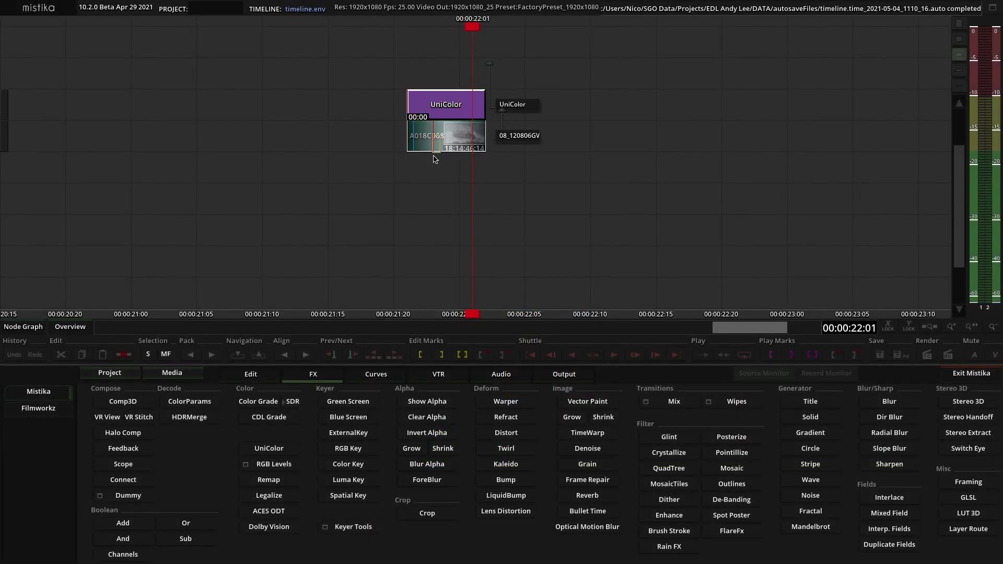
- Change the UniColor node's Output Gamut to BMD Wide Gamut
double_click(436, 100)
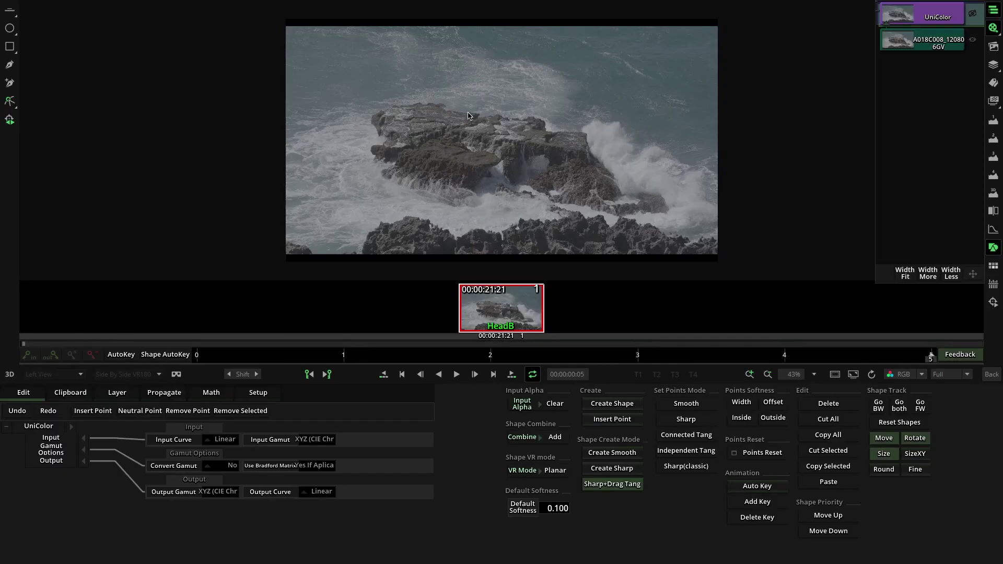
left_click(217, 493)
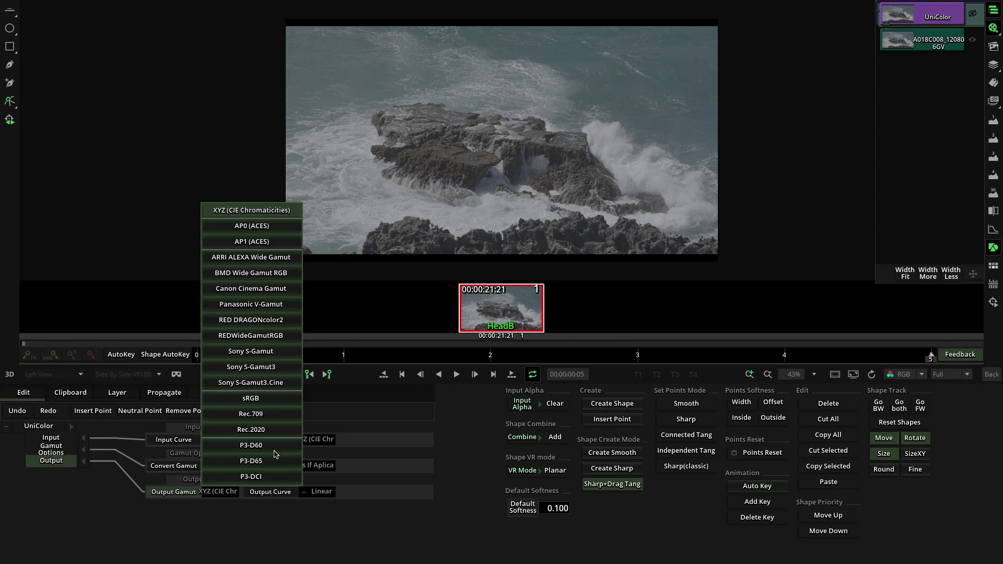
left_click(233, 278)
left_click(311, 495)
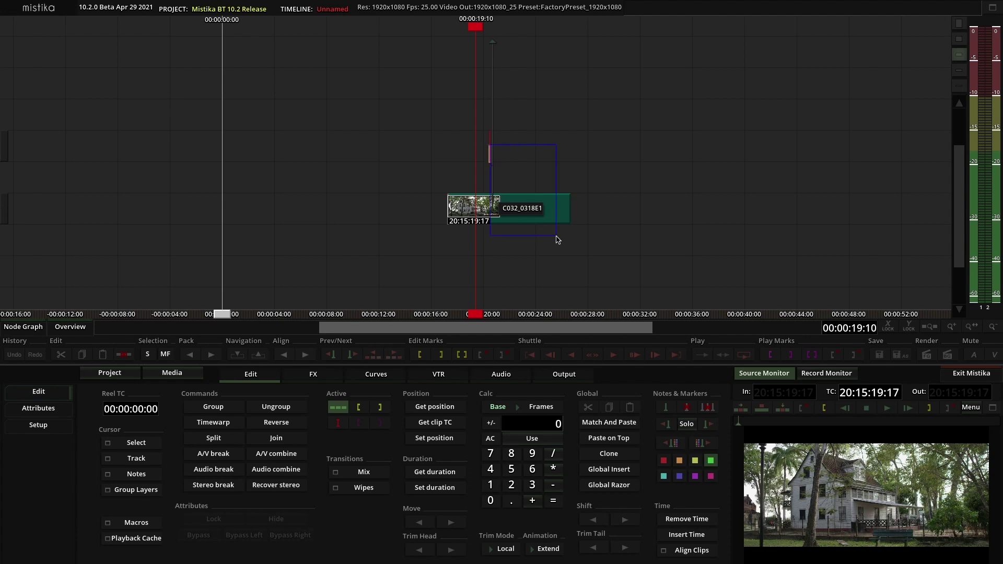
- Apply UniColor from the FX catalogue to the house clip and open its Output Curve list
left_click_drag(556, 240, 556, 240)
left_click(312, 380)
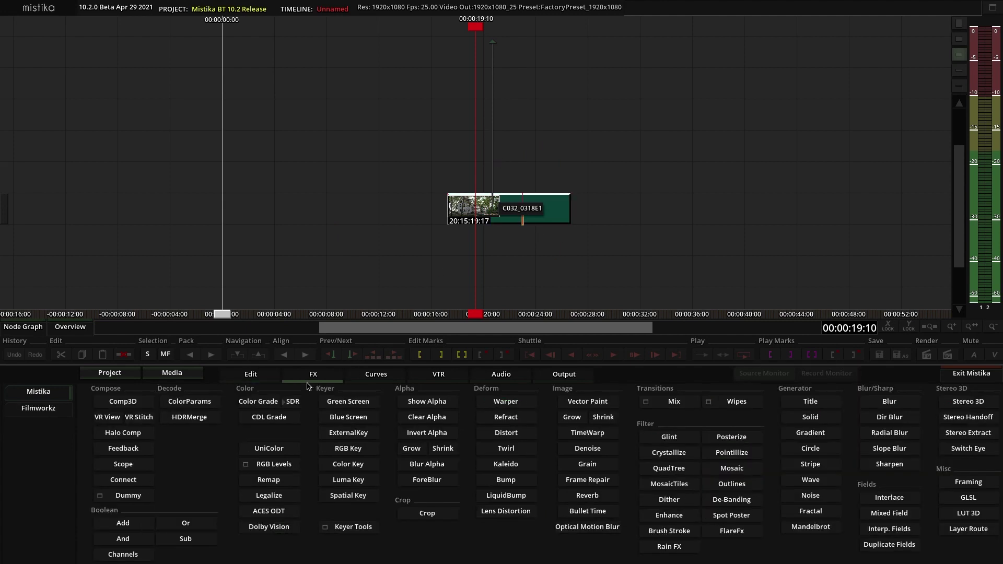
left_click(279, 449)
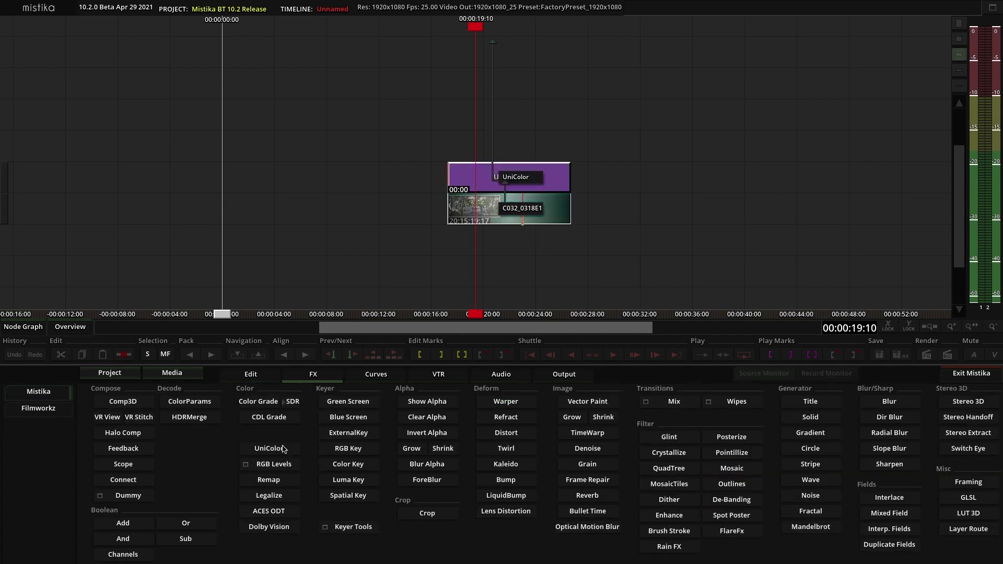
double_click(544, 174)
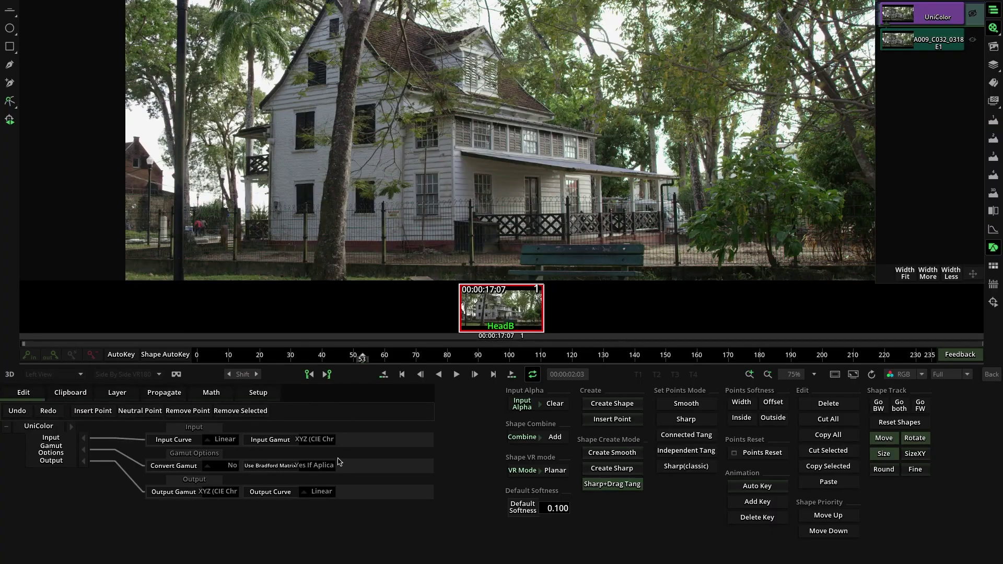
left_click(321, 491)
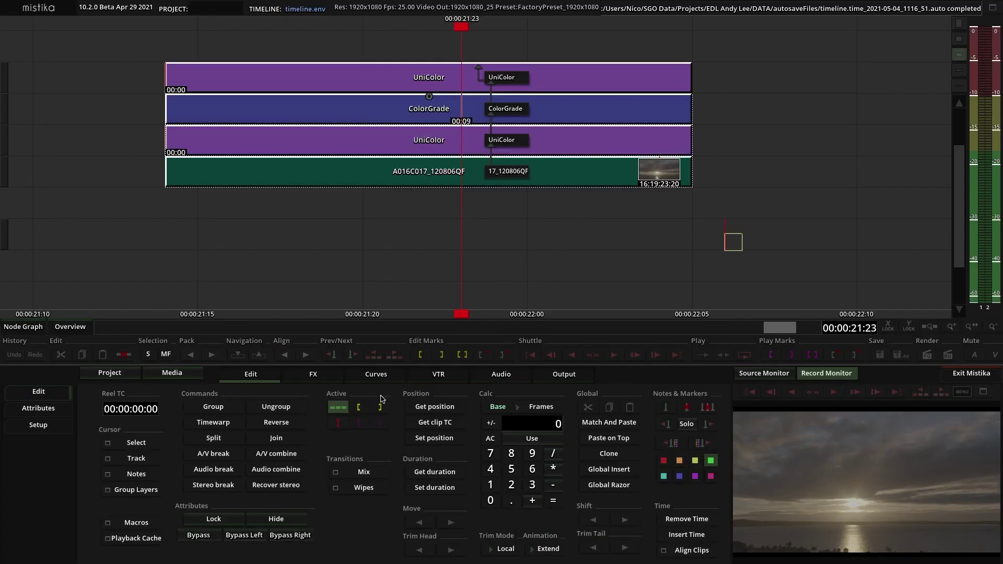
- Foreground-render the marked clip range as Render_1, overwriting the existing render
left_click(463, 355)
left_click(568, 375)
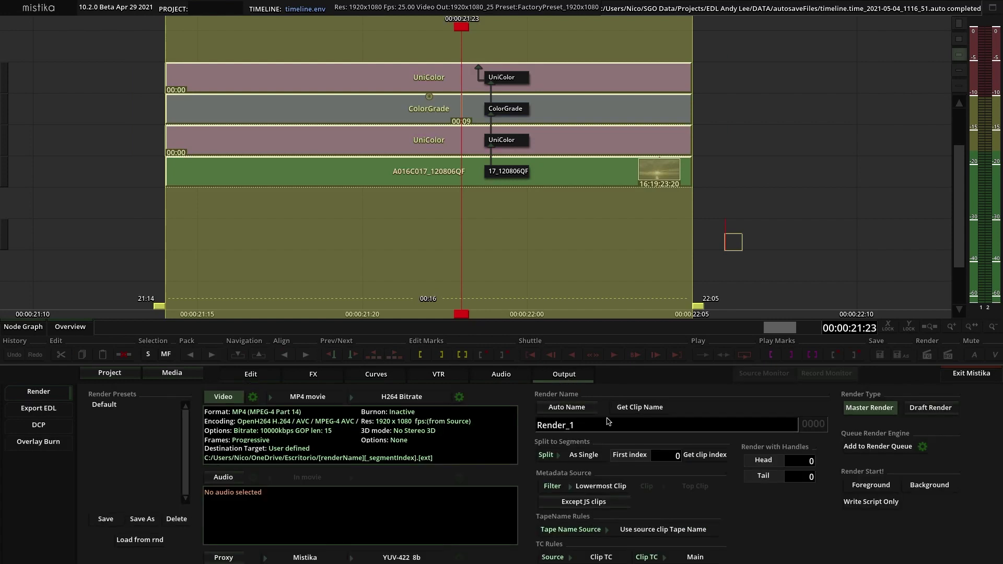
left_click(863, 488)
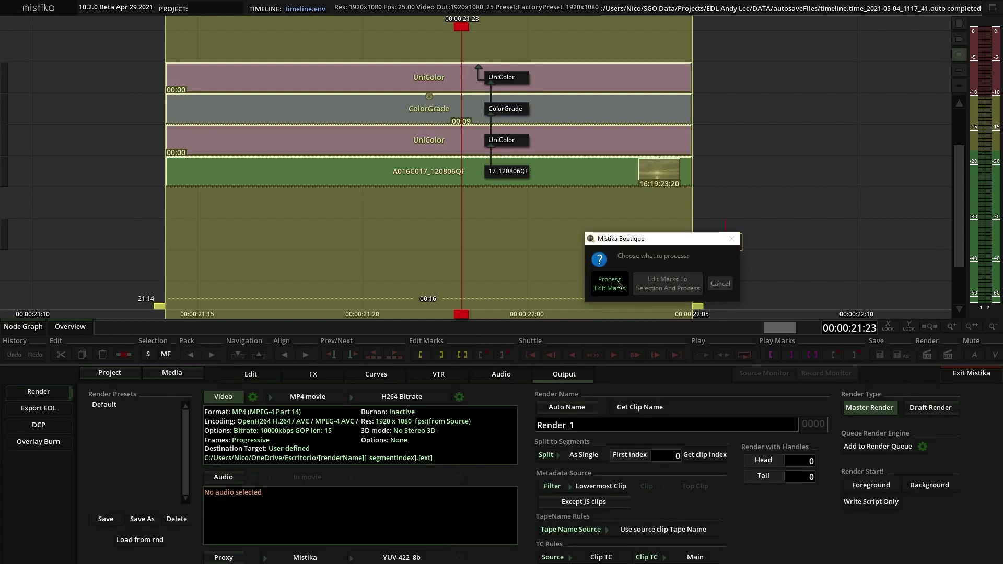
left_click(667, 284)
left_click(510, 193)
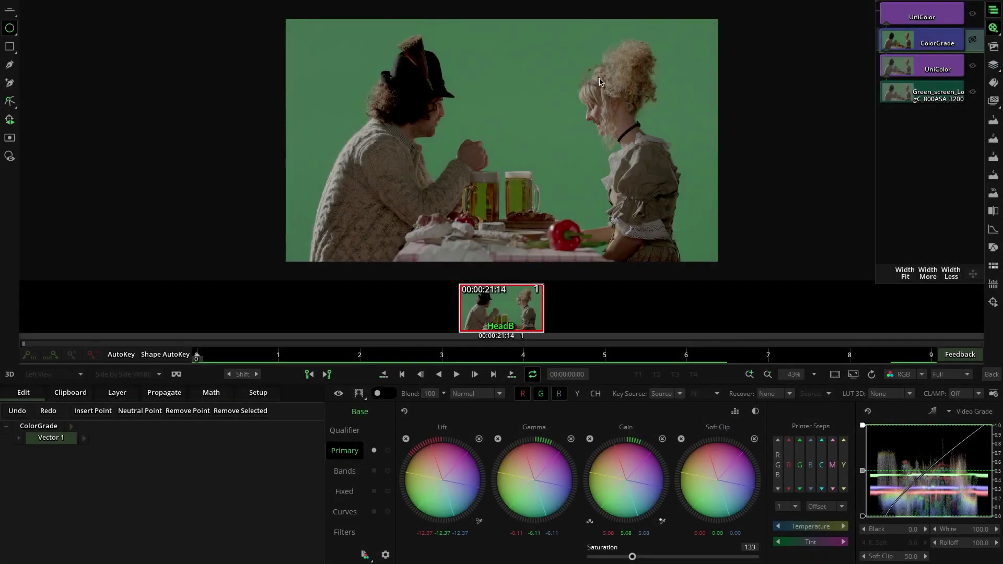
- Draw a circle shape around the woman's head and enable the tracking tool
mouse_move(600, 81)
left_mouse_down()
mouse_move(622, 111)
mouse_move(615, 106)
left_mouse_up()
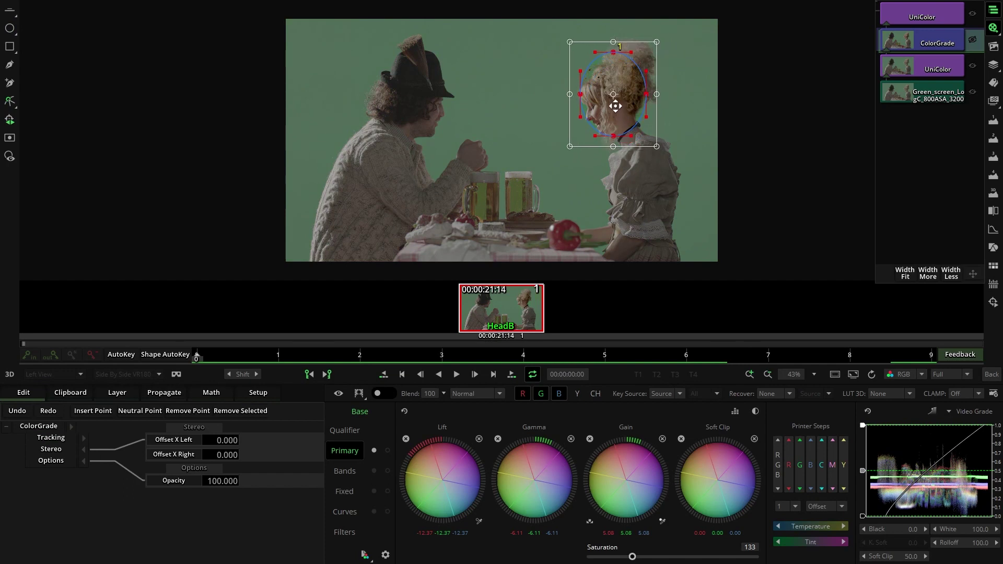
left_click(11, 120)
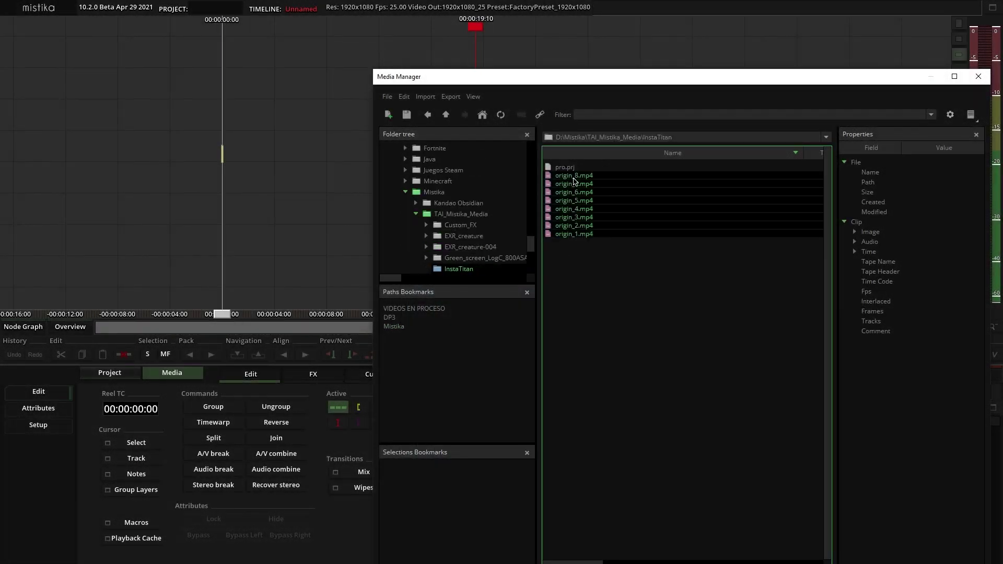
- Import the InstaTitan origin mp4 files and select the eight resulting clips
right_click(575, 178)
left_click(737, 206)
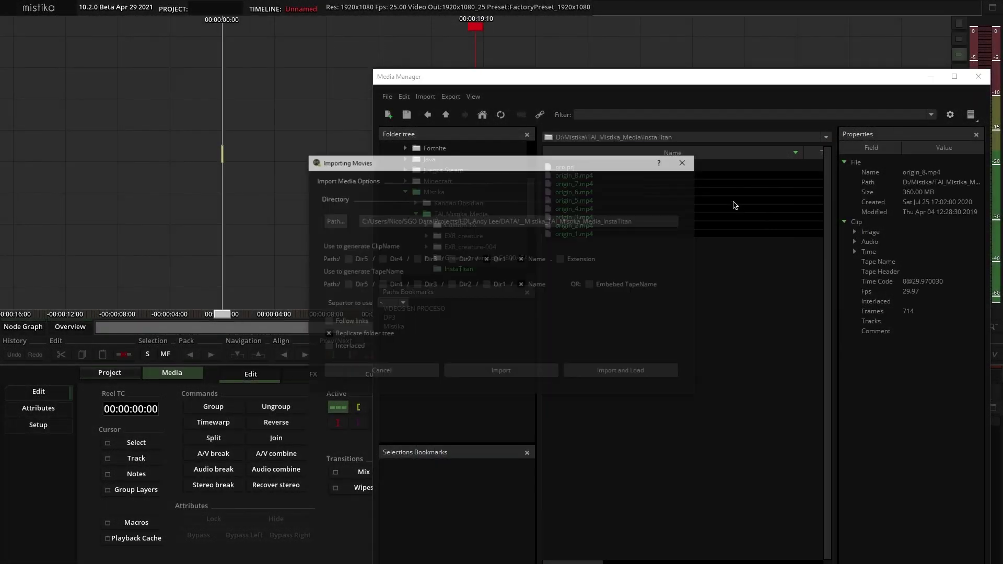
left_click(540, 369)
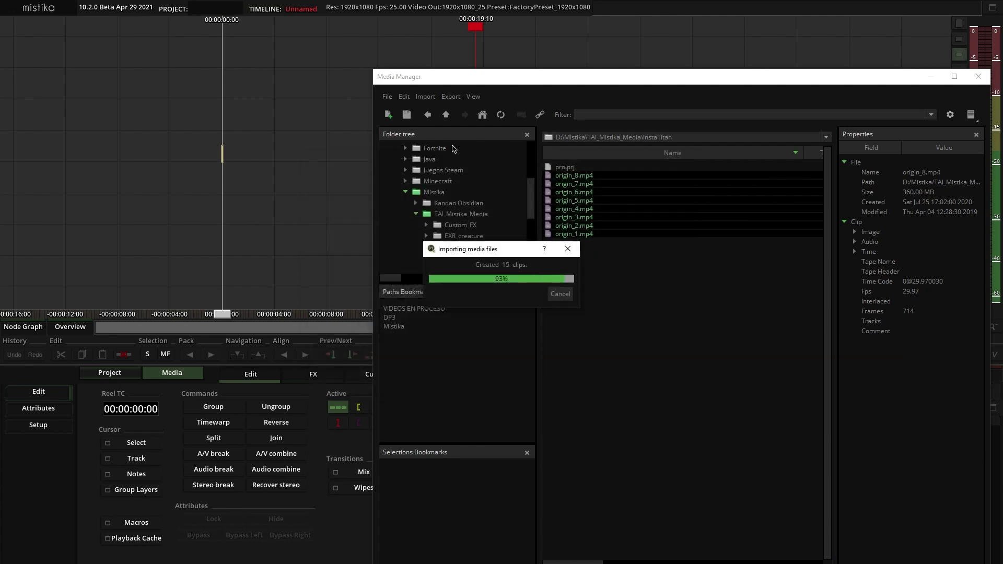
left_click(482, 116)
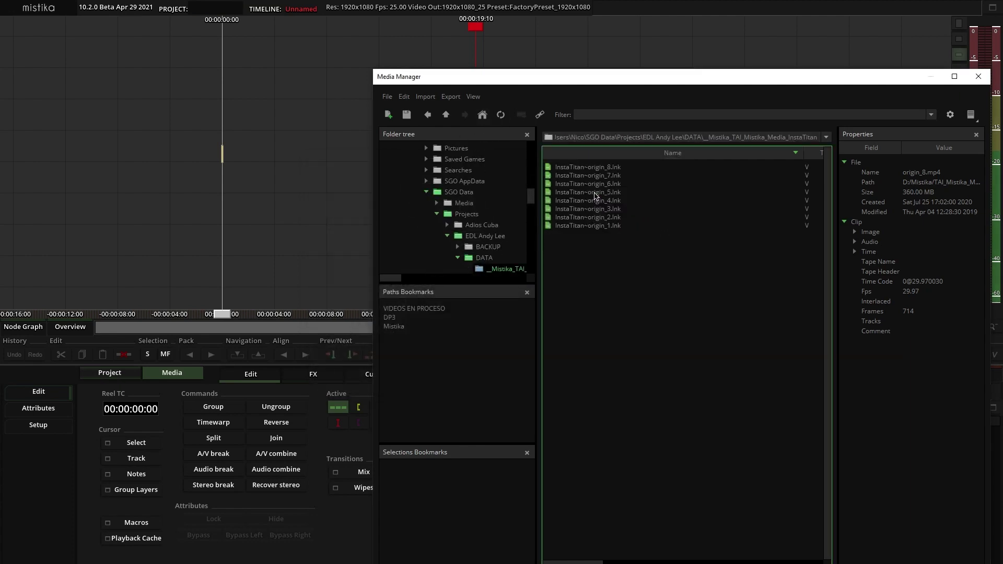
mouse_move(604, 269)
left_mouse_down()
mouse_move(589, 173)
mouse_move(303, 176)
left_mouse_up()
- Drop the eight selected InstaTitan clips onto the timeline as stacked tracks
left_click(978, 76)
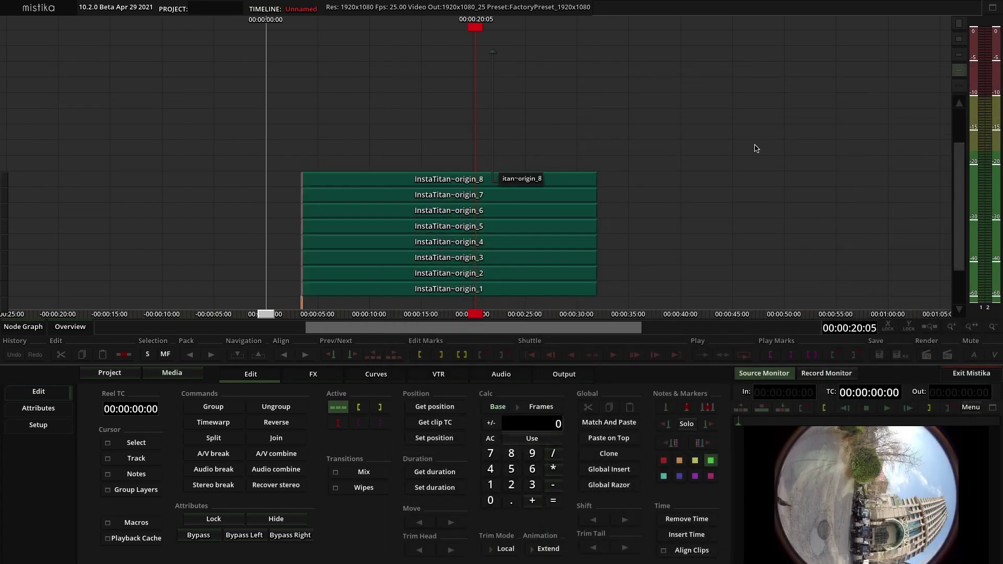